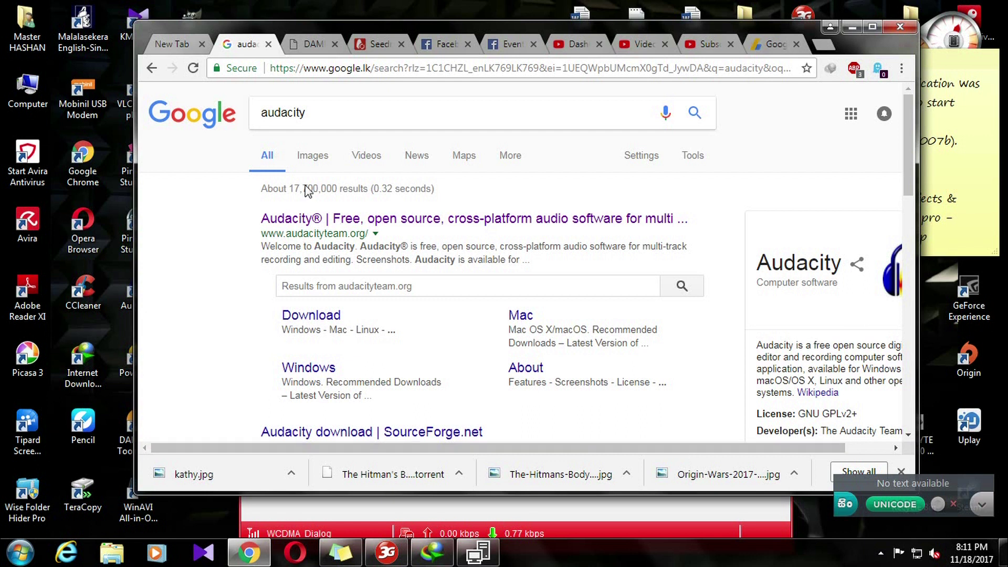
double_click(290, 114)
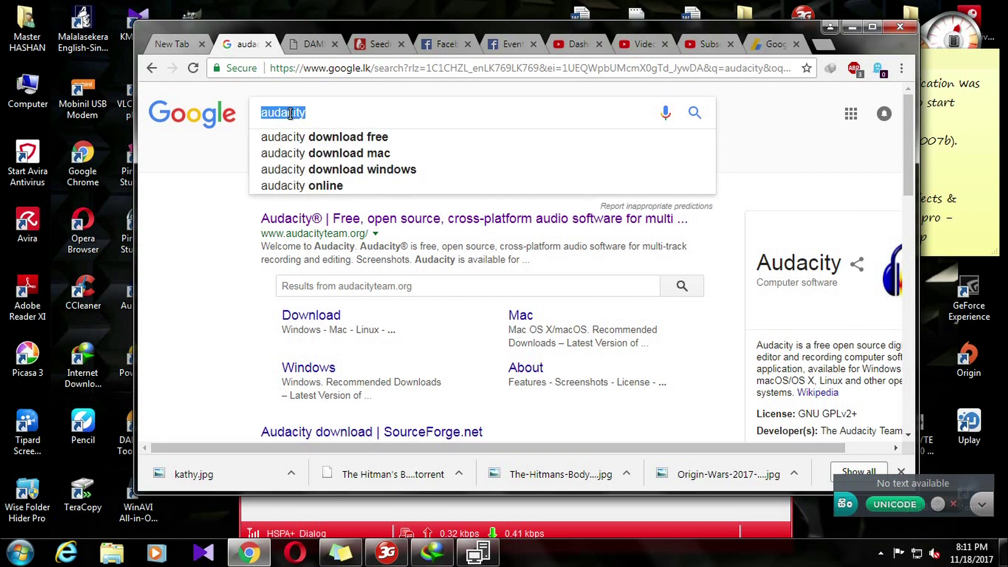
click(341, 116)
click(776, 178)
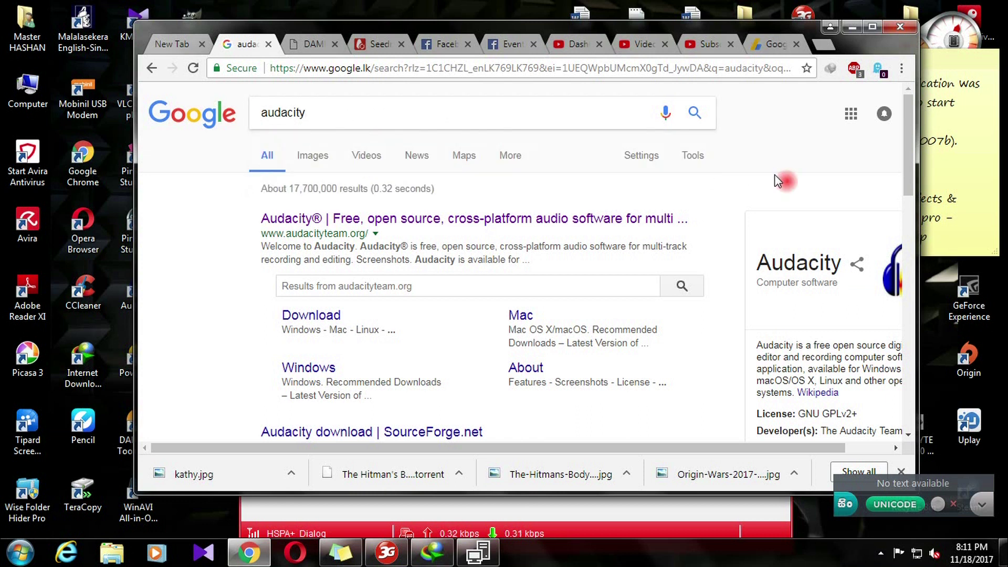
scroll(711, 446, right, 1)
scroll(823, 427, down, 2)
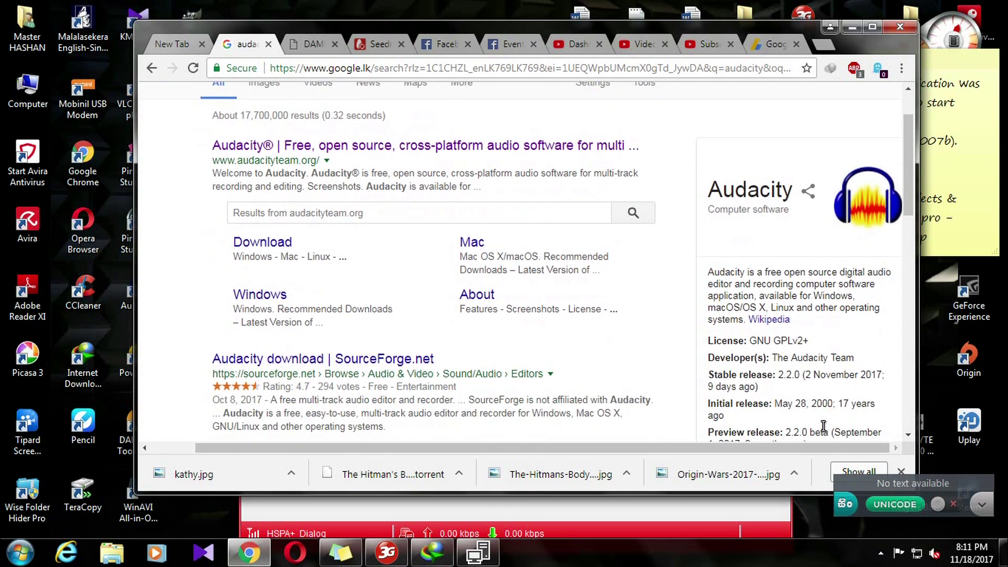
scroll(823, 427, down, 1)
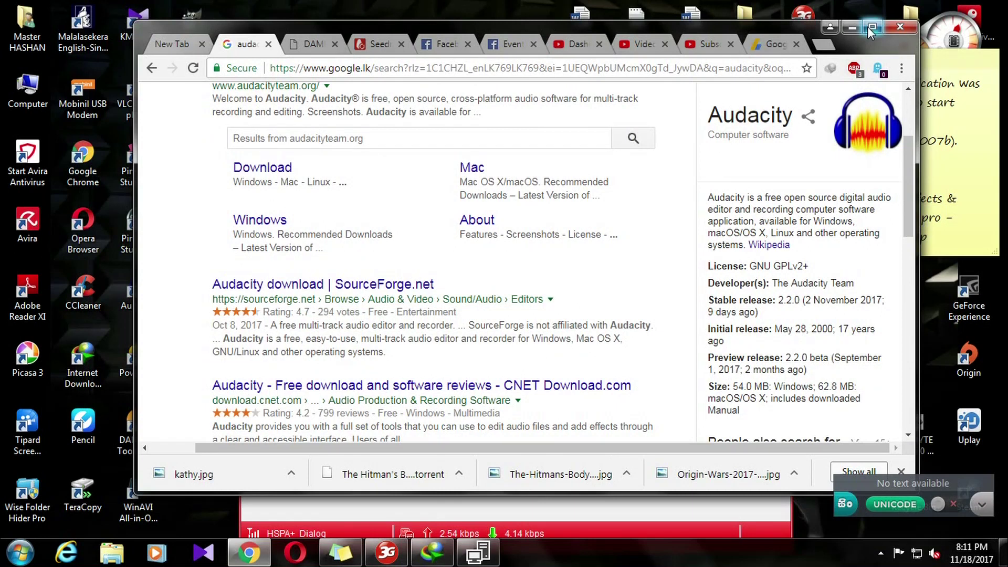
click(710, 116)
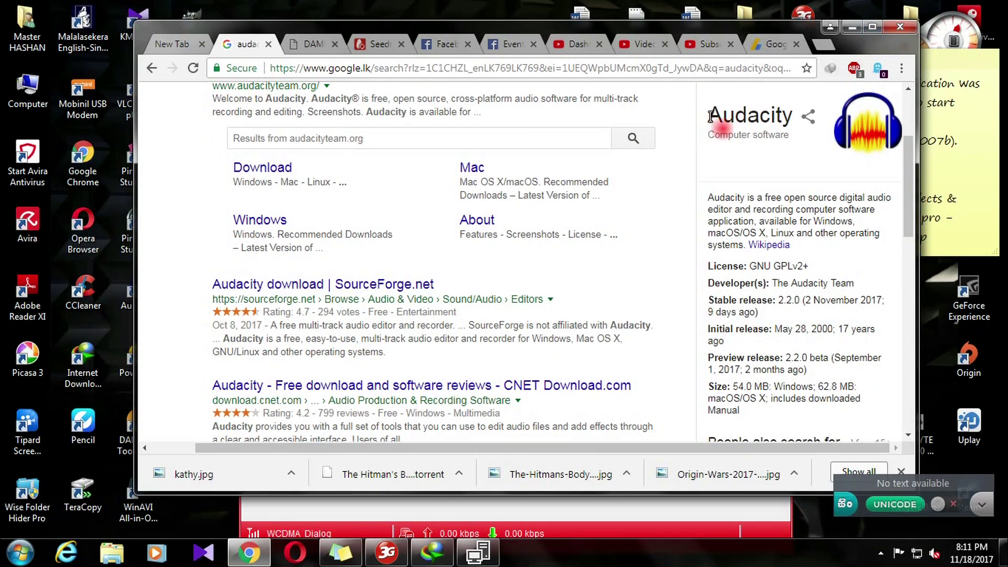
double_click(742, 119)
double_click(737, 135)
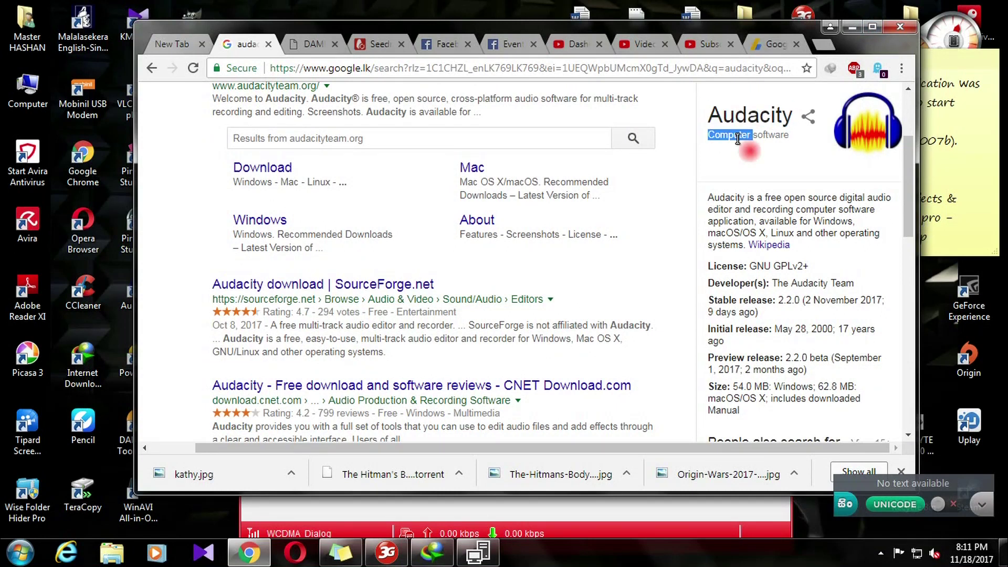
double_click(770, 135)
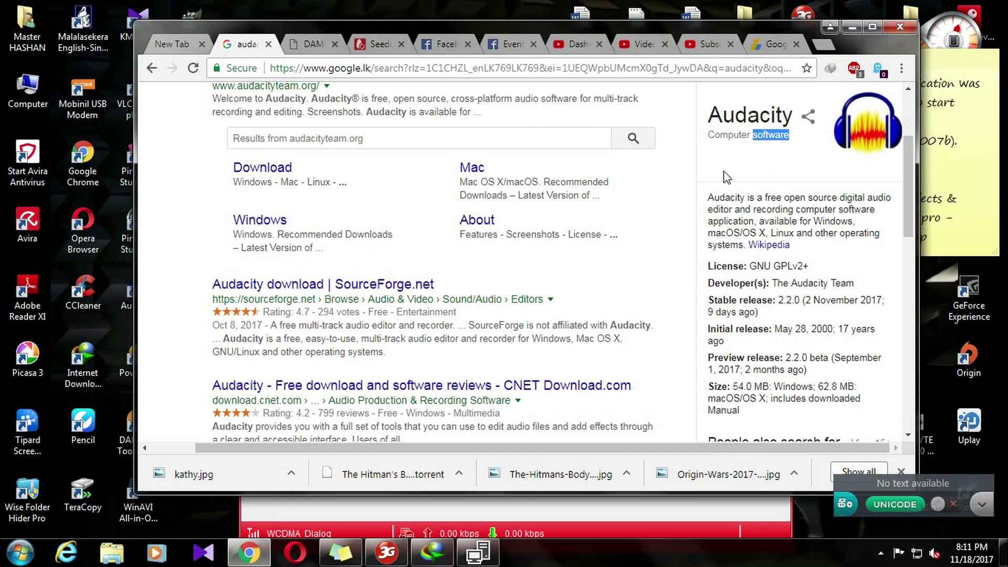
scroll(728, 184, down, 1)
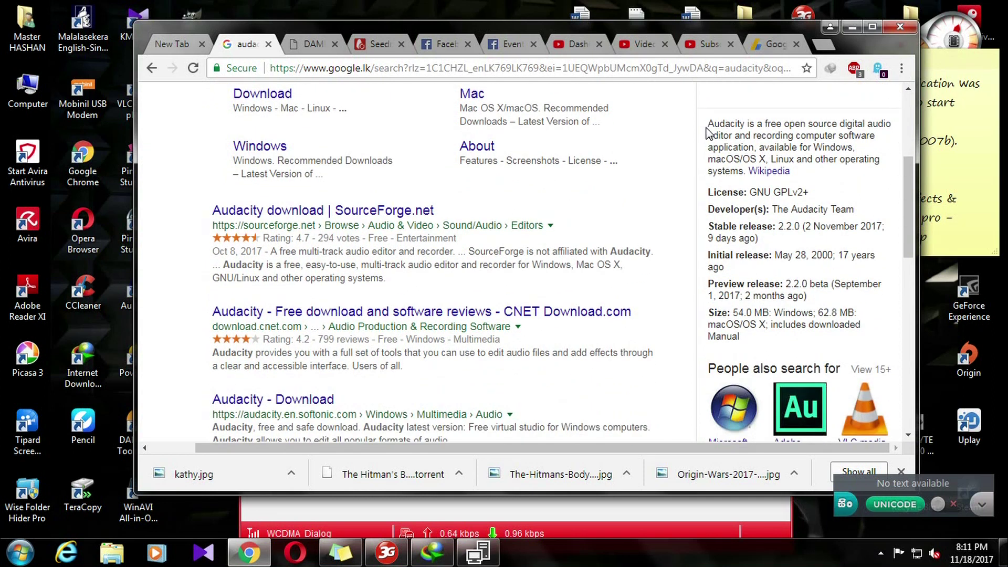
drag(709, 123, 832, 135)
click(686, 169)
scroll(687, 169, up, 4)
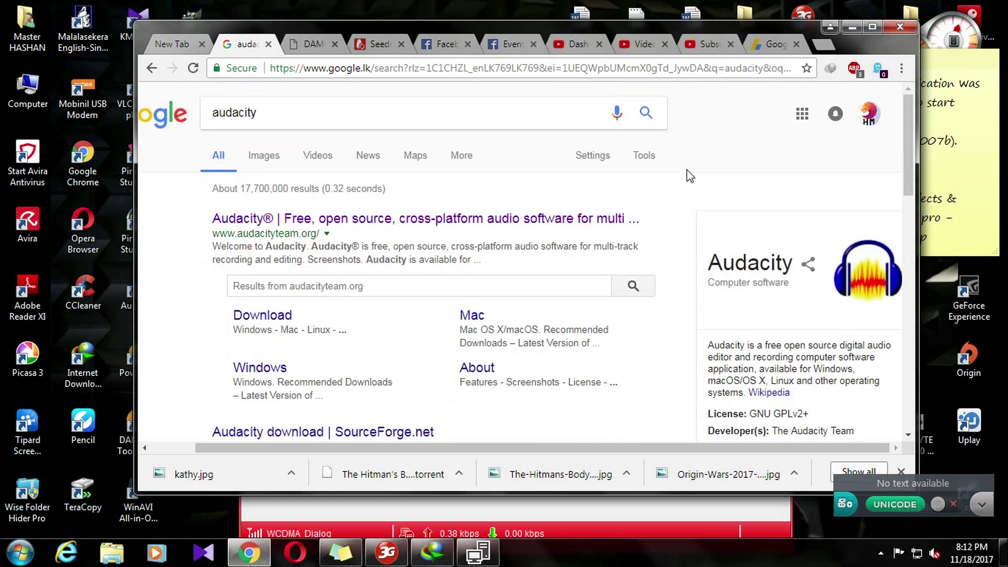
Open the official audacityteam.org search result and scroll through its homepage
click(462, 225)
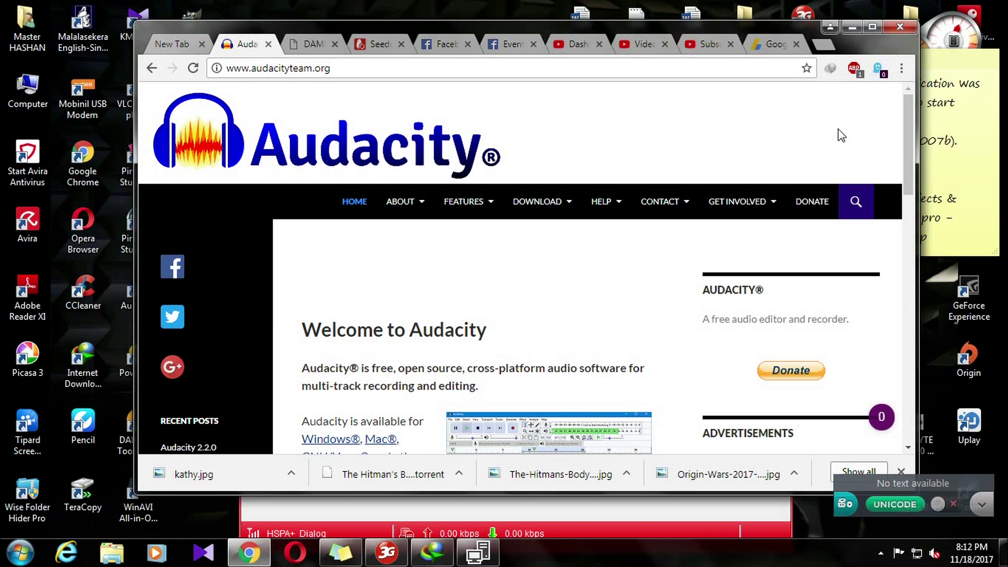
scroll(840, 136, down, 3)
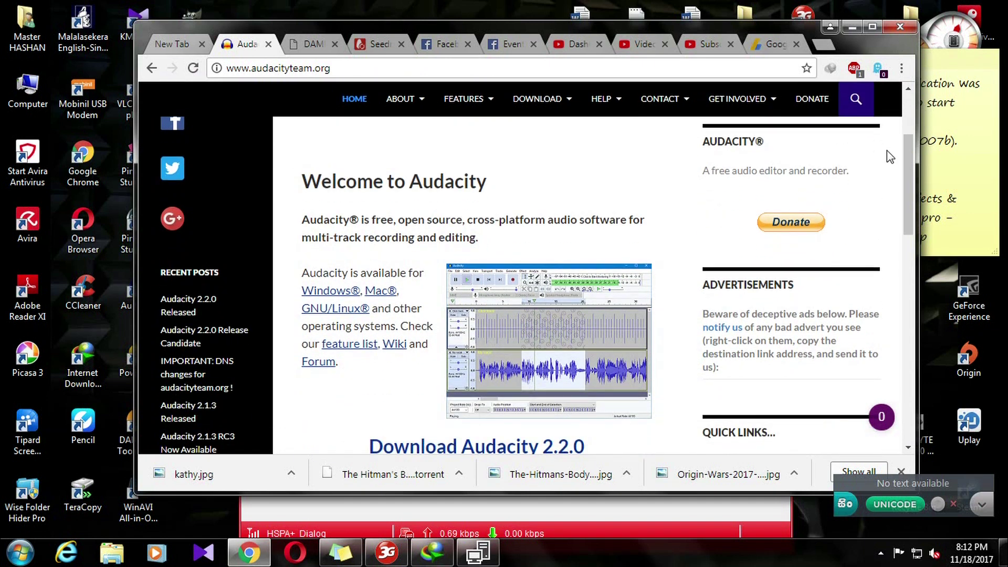
scroll(892, 163, down, 2)
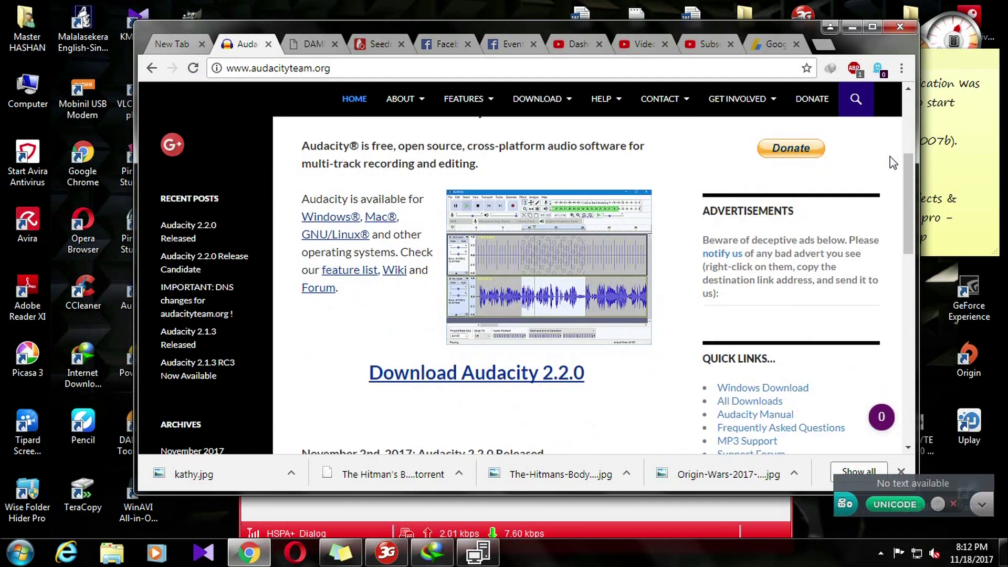
scroll(891, 160, up, 4)
scroll(891, 160, down, 2)
Highlight the 'Audacity' welcome heading and the Audacity 2.2.0 release heading while browsing
click(473, 184)
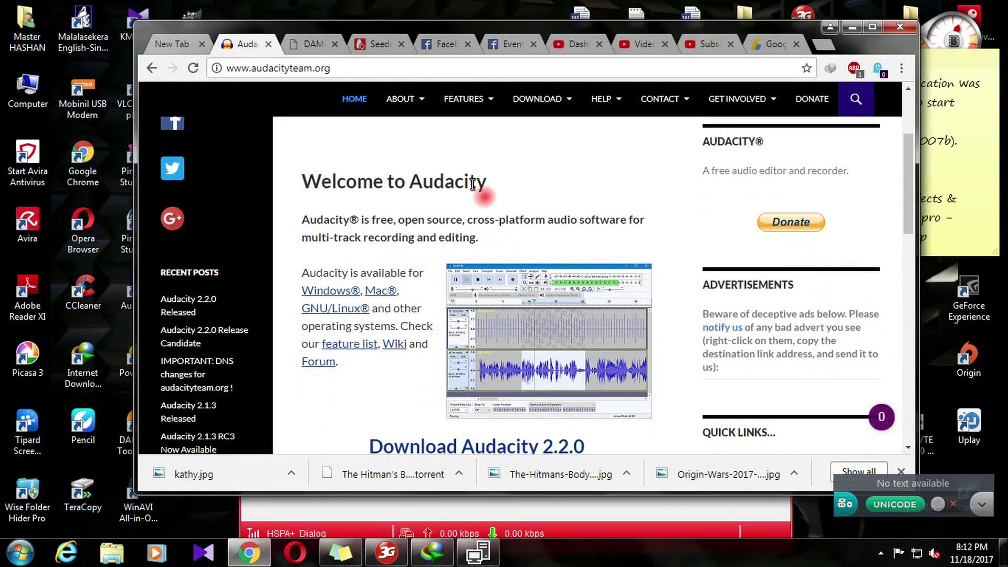
double_click(472, 184)
scroll(791, 221, down, 2)
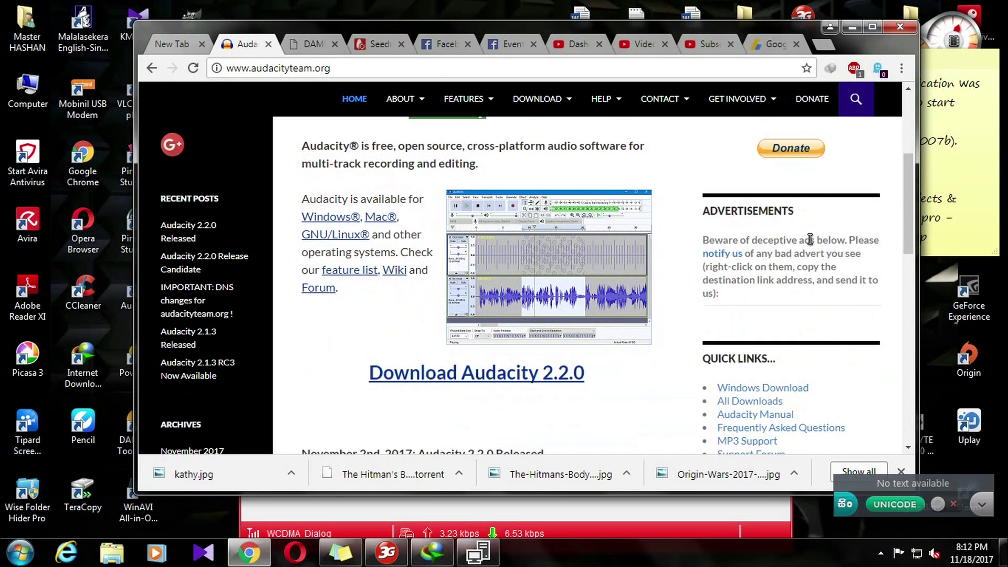
scroll(811, 241, down, 2)
scroll(812, 246, down, 2)
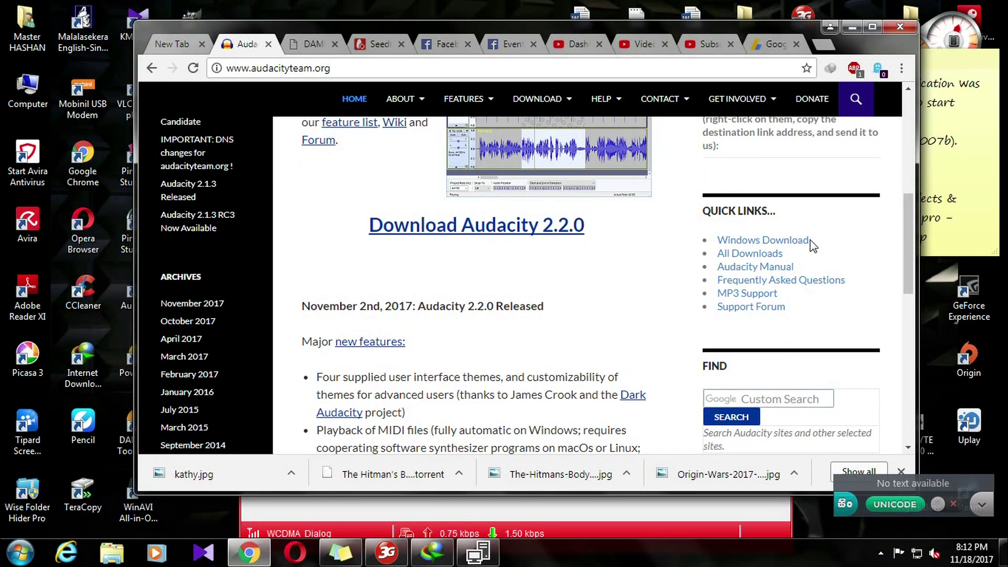
drag(303, 305, 583, 318)
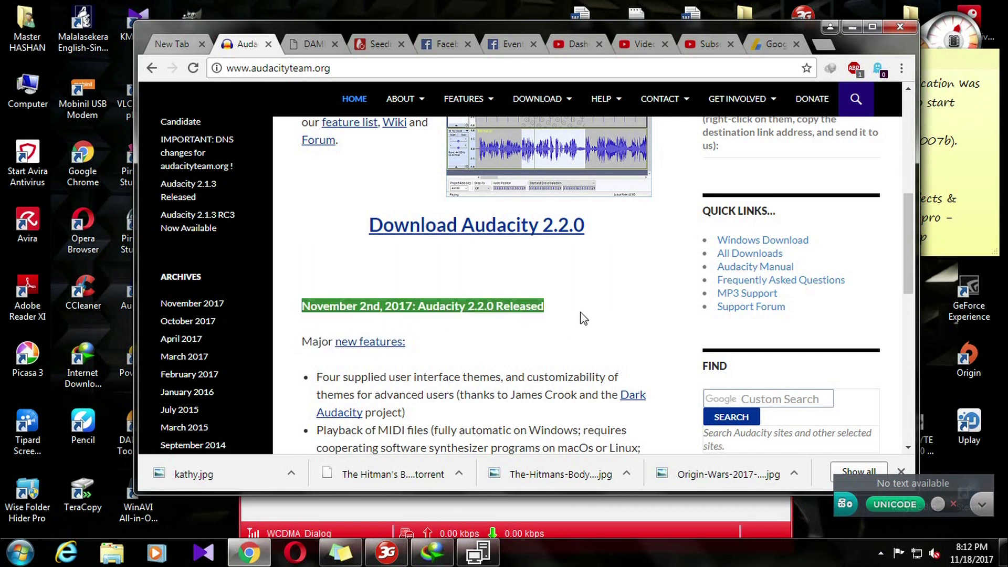
click(580, 338)
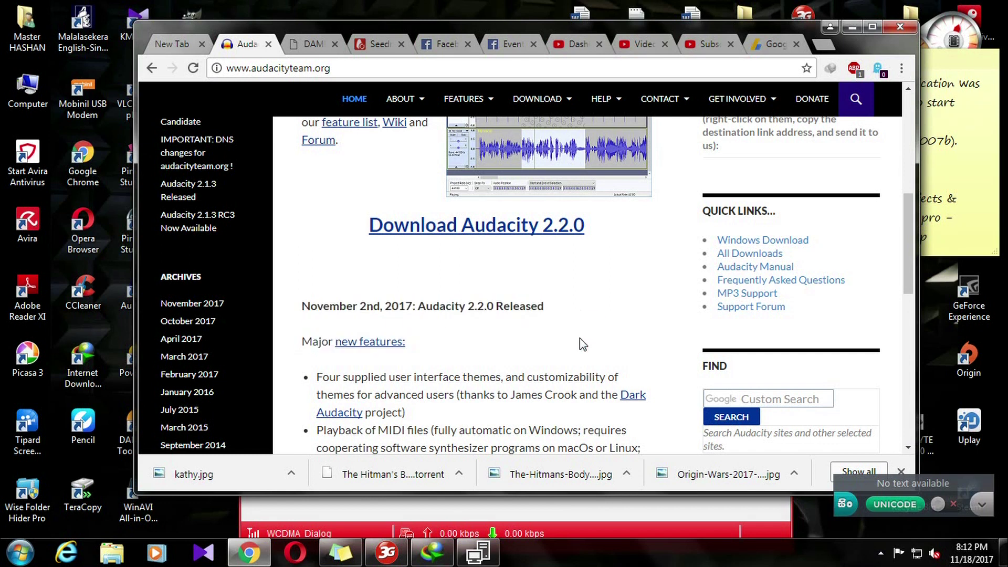
scroll(579, 343, down, 6)
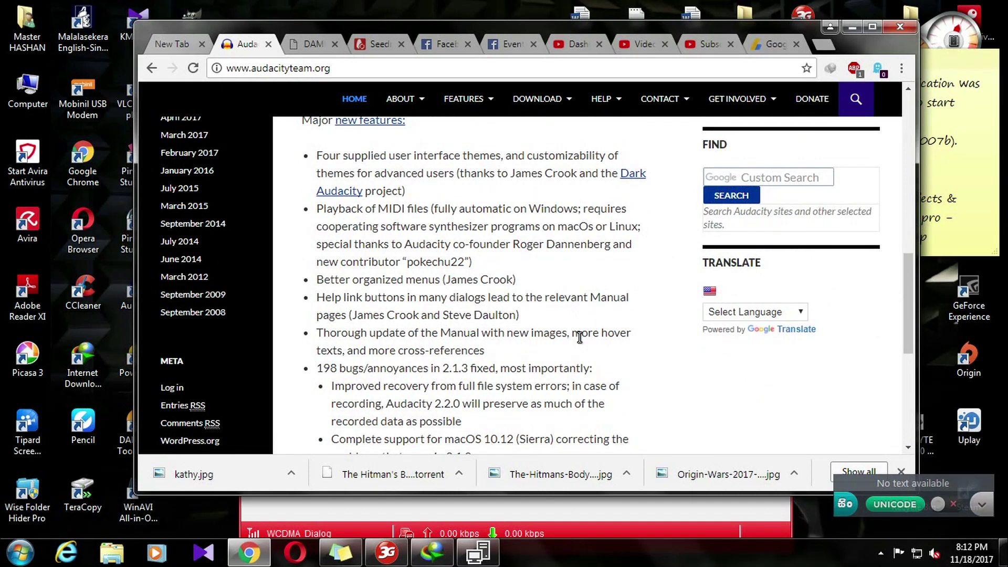
scroll(580, 337, up, 2)
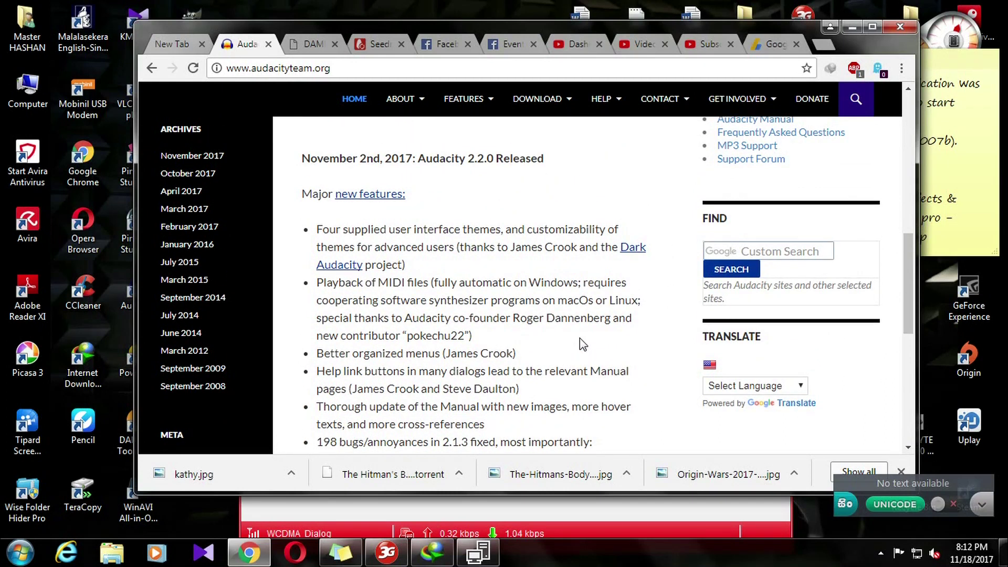
scroll(581, 343, down, 8)
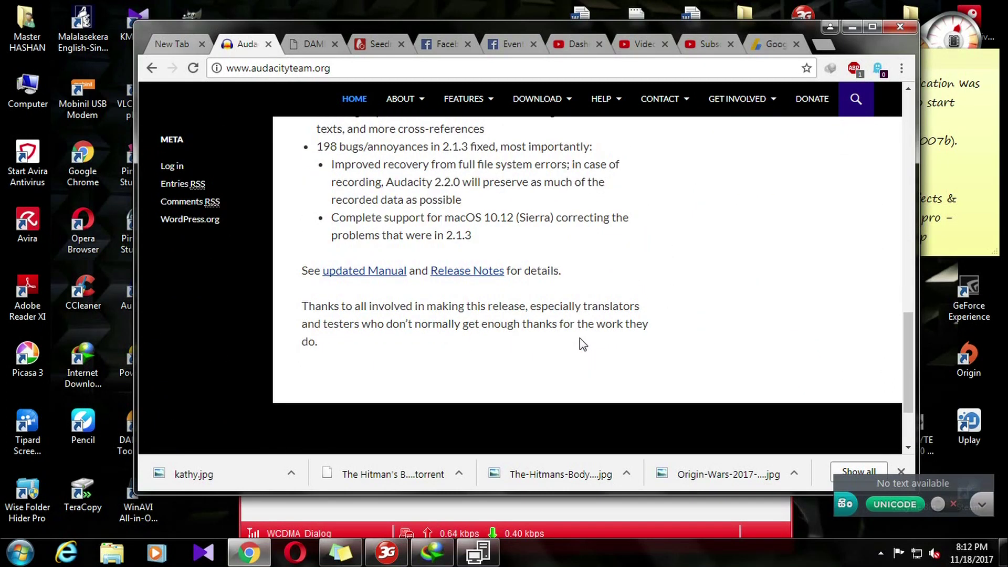
scroll(582, 346, up, 15)
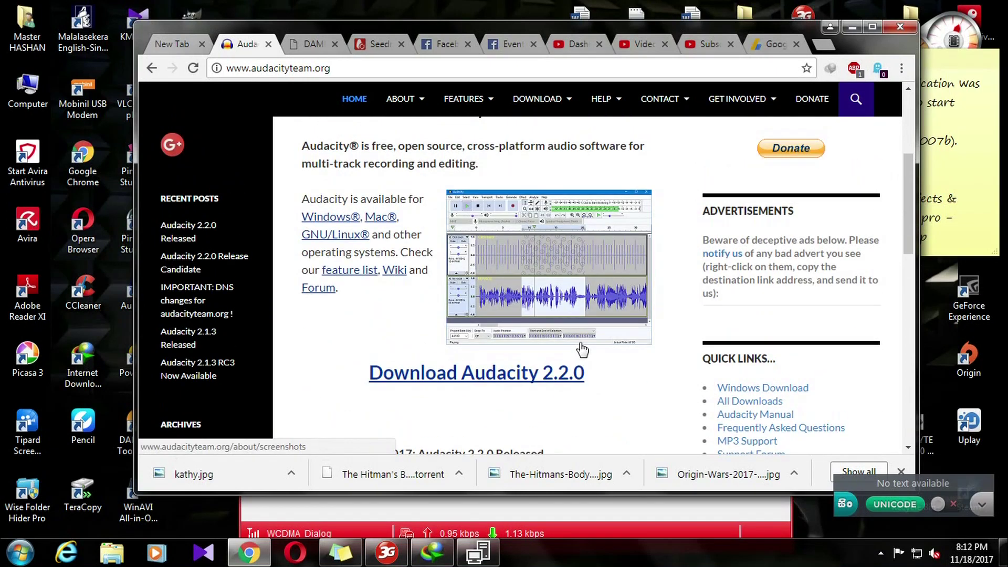
Open the Audacity screenshots page and dismiss its context menu
click(563, 308)
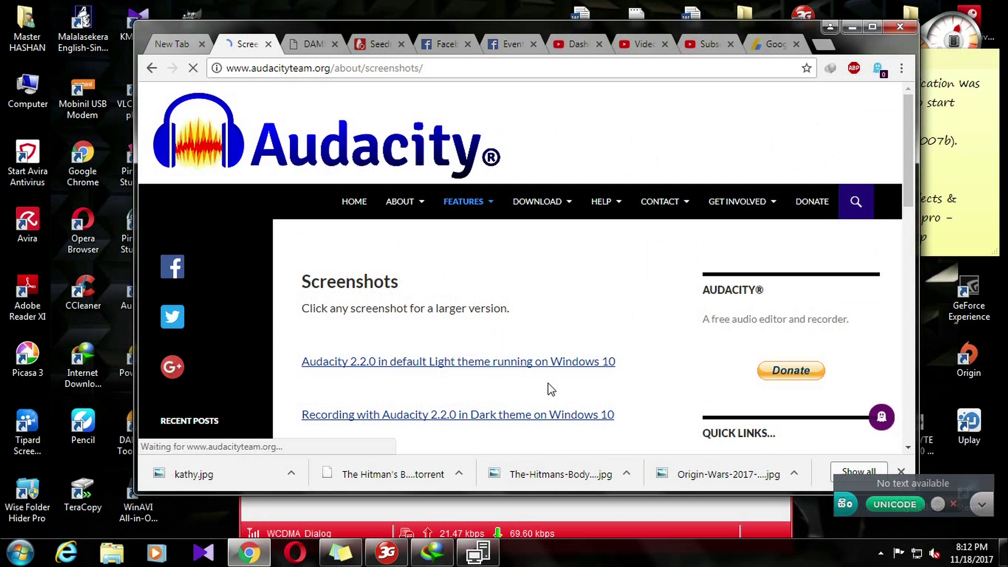
scroll(552, 387, down, 4)
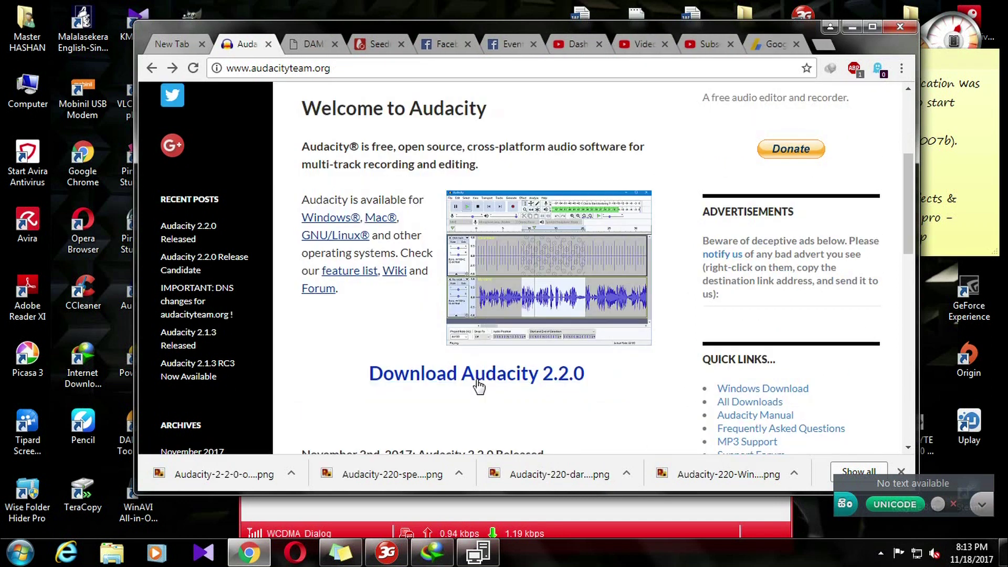
right_click(487, 407)
click(348, 338)
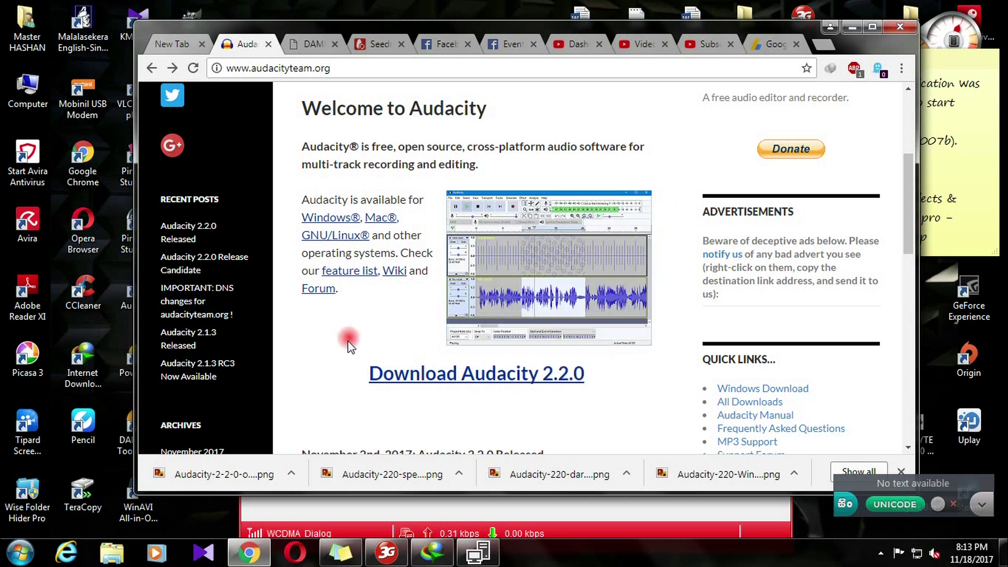
click(354, 374)
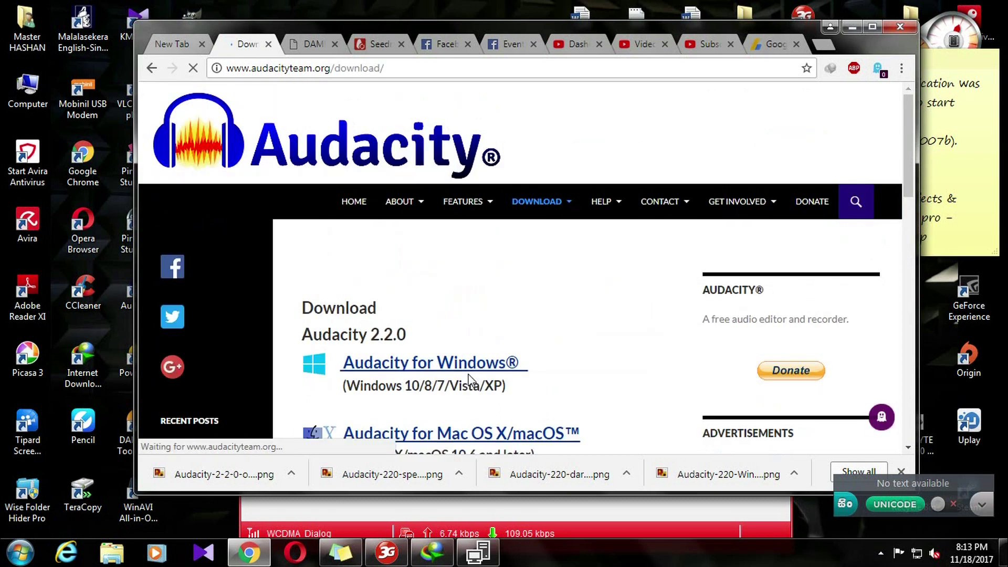
scroll(621, 337, down, 3)
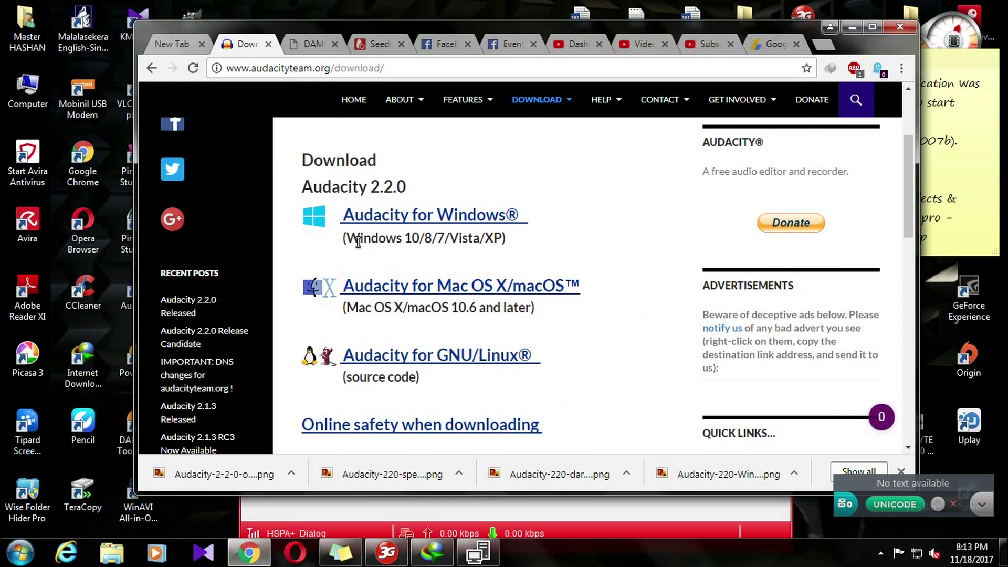
drag(455, 227, 336, 220)
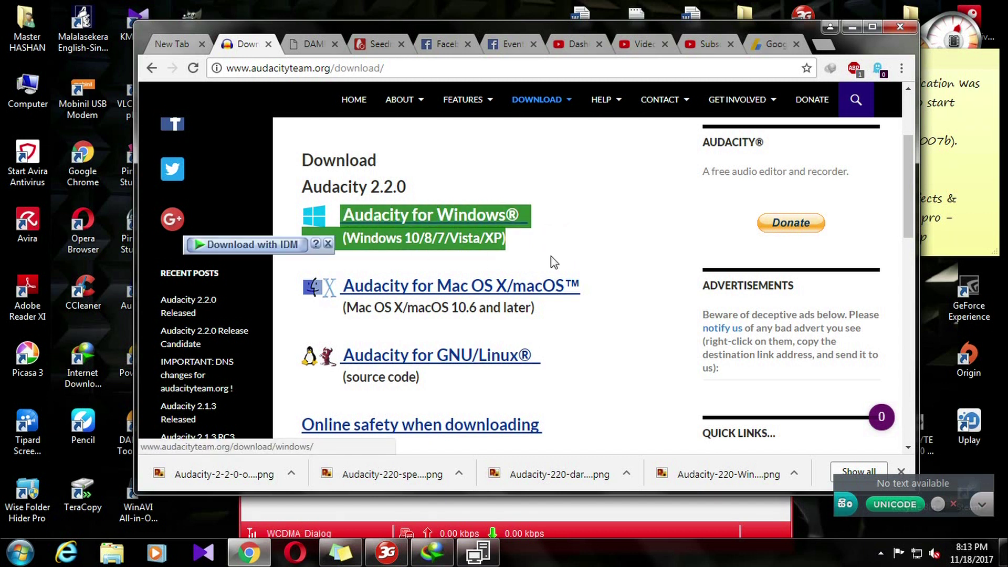
click(650, 236)
scroll(664, 272, down, 3)
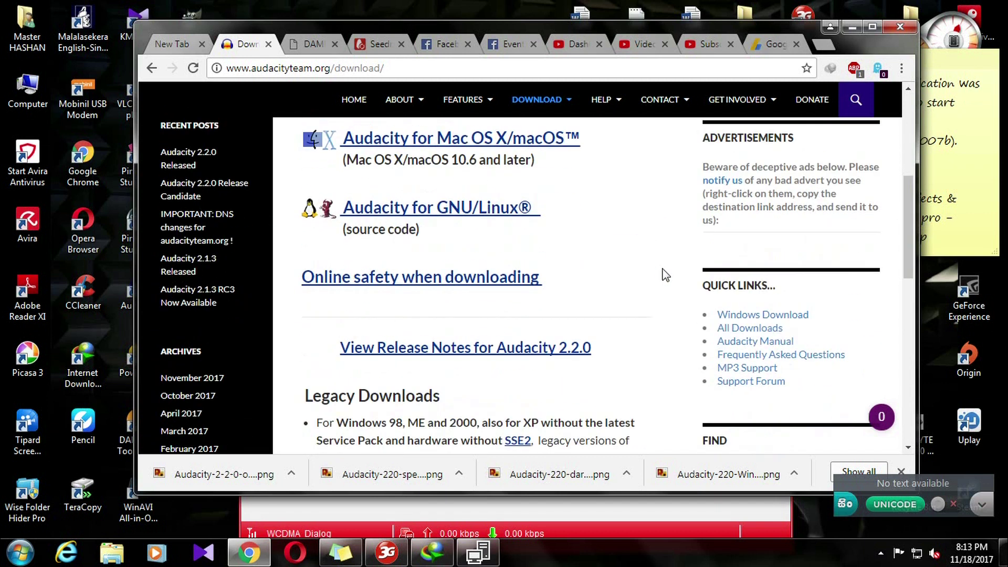
scroll(665, 274, down, 4)
scroll(666, 274, up, 7)
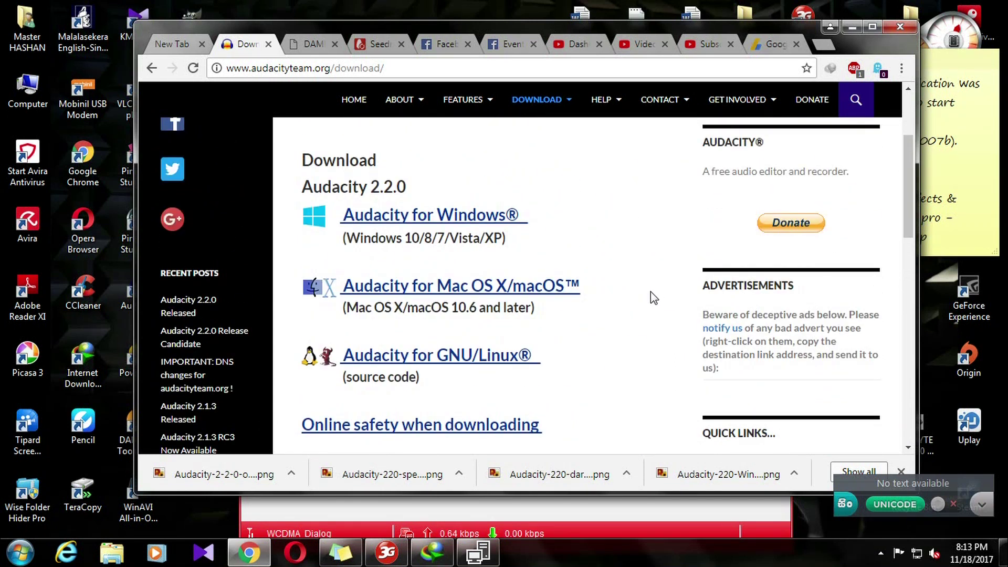
double_click(401, 382)
click(401, 382)
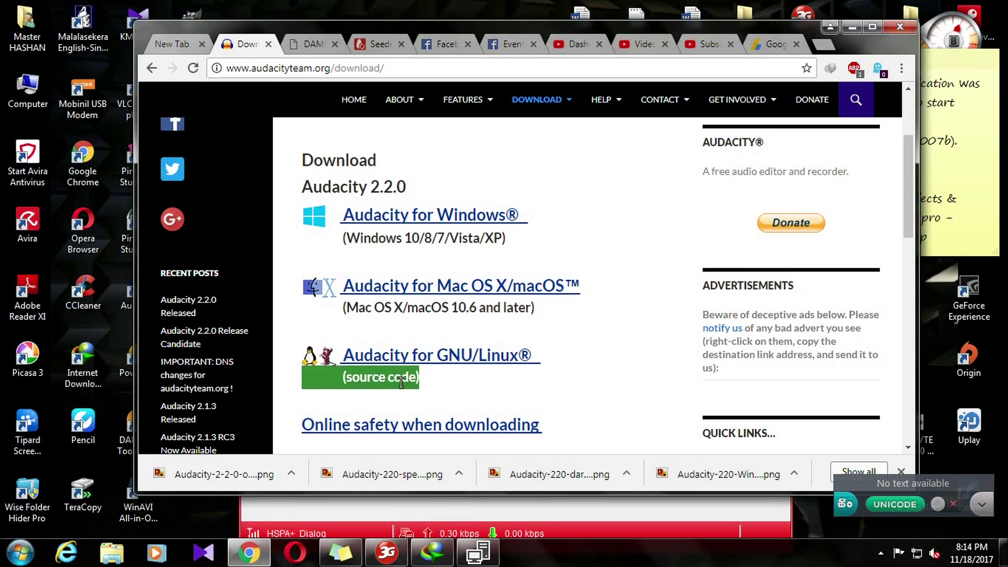
click(462, 397)
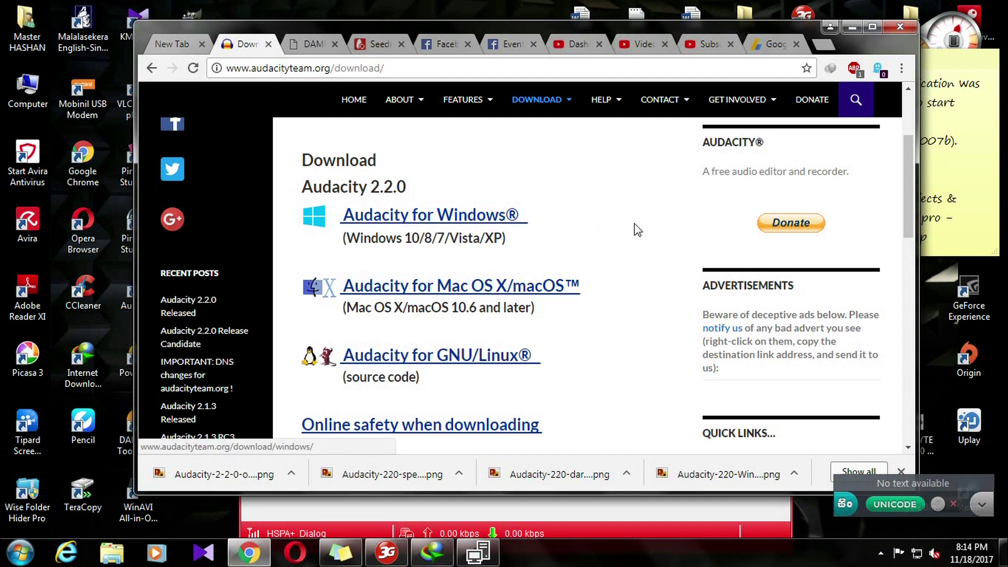
click(565, 222)
drag(517, 216, 341, 215)
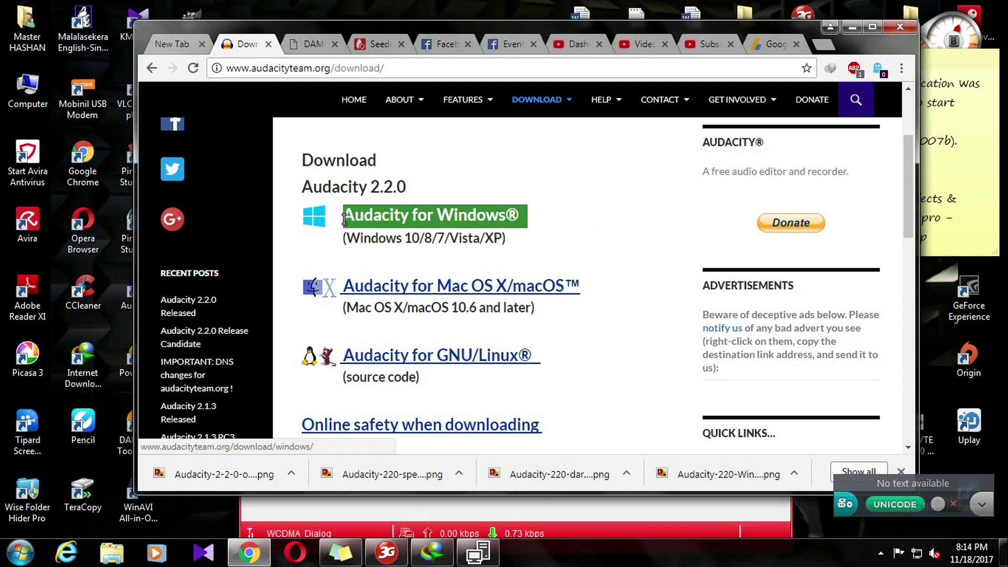
Go to the Audacity for Windows download page and look over the installer and zip options
click(398, 214)
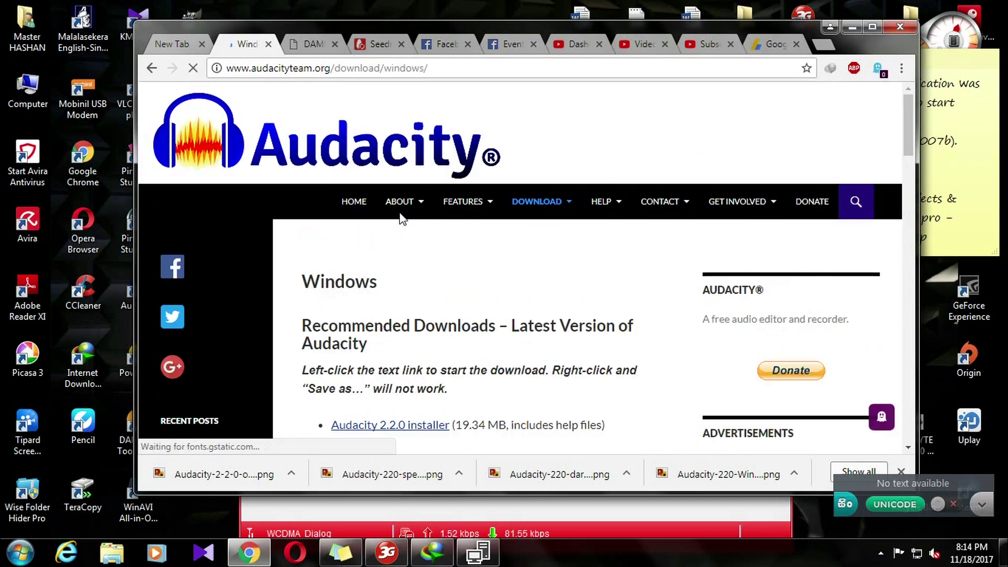
mouse_move(402, 210)
scroll(603, 290, down, 3)
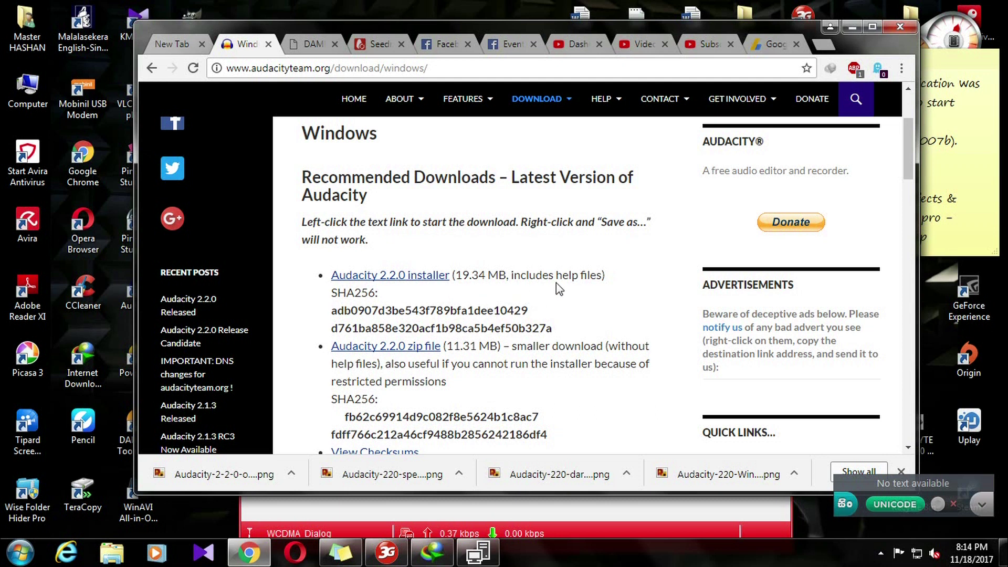
scroll(556, 283, down, 1)
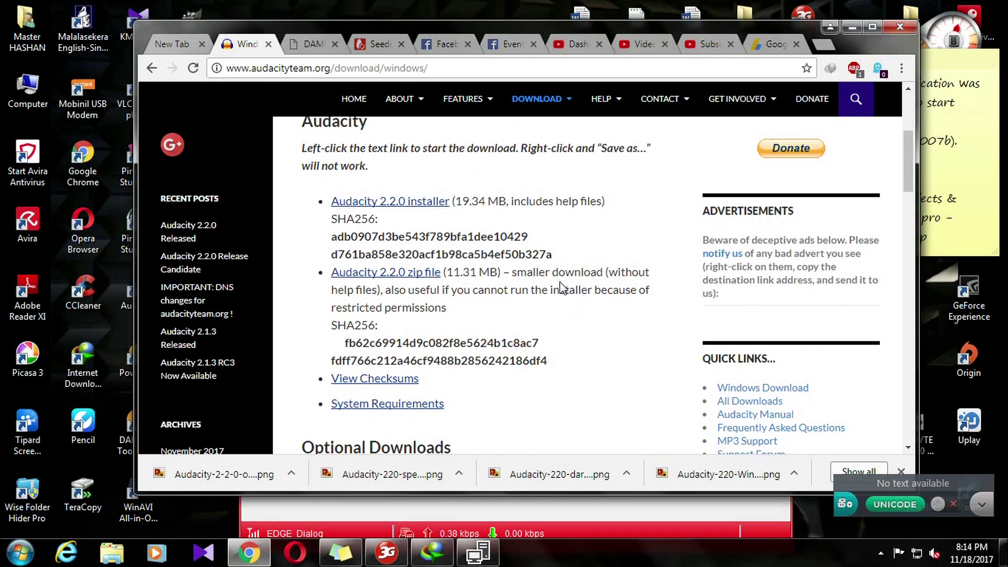
drag(456, 290, 445, 207)
Follow the Audacity 2.2.0 installer link to FossHub and trigger the audacity-win-2.2.0.exe download
click(445, 207)
click(193, 69)
drag(454, 201, 506, 206)
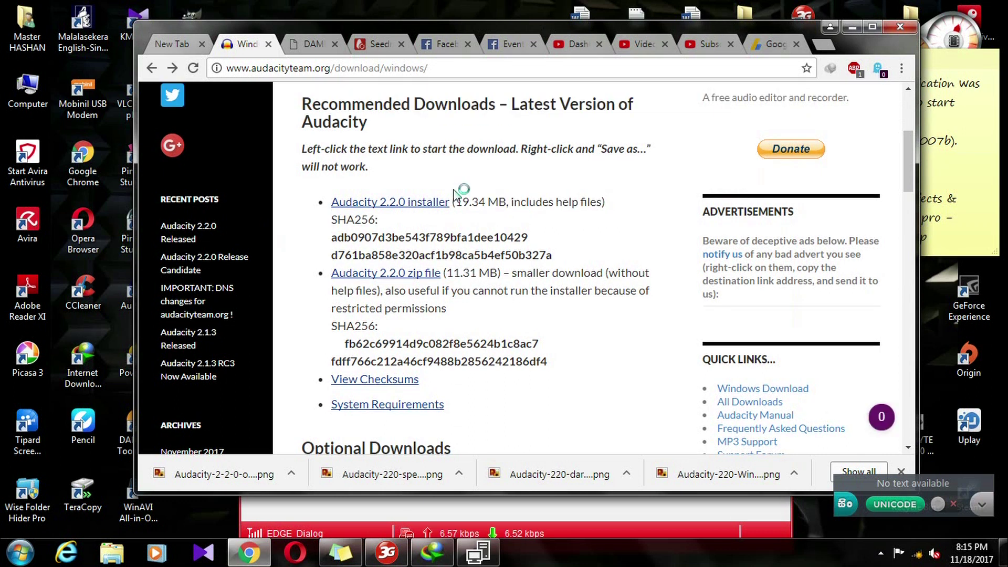
click(400, 202)
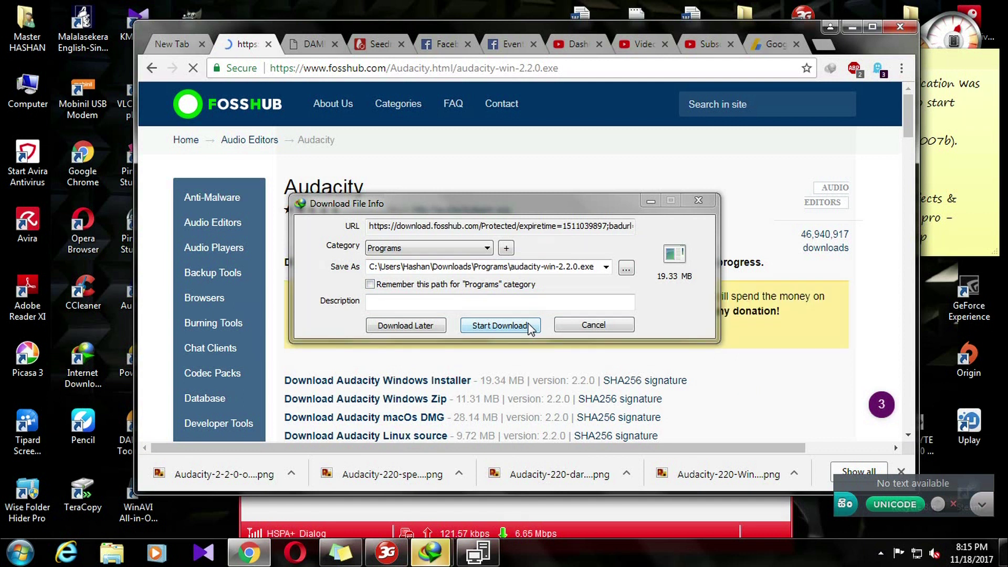
Download audacity-win-2.2.0.exe (19.33 MB) in IDM and open the Programs folder containing it
click(530, 326)
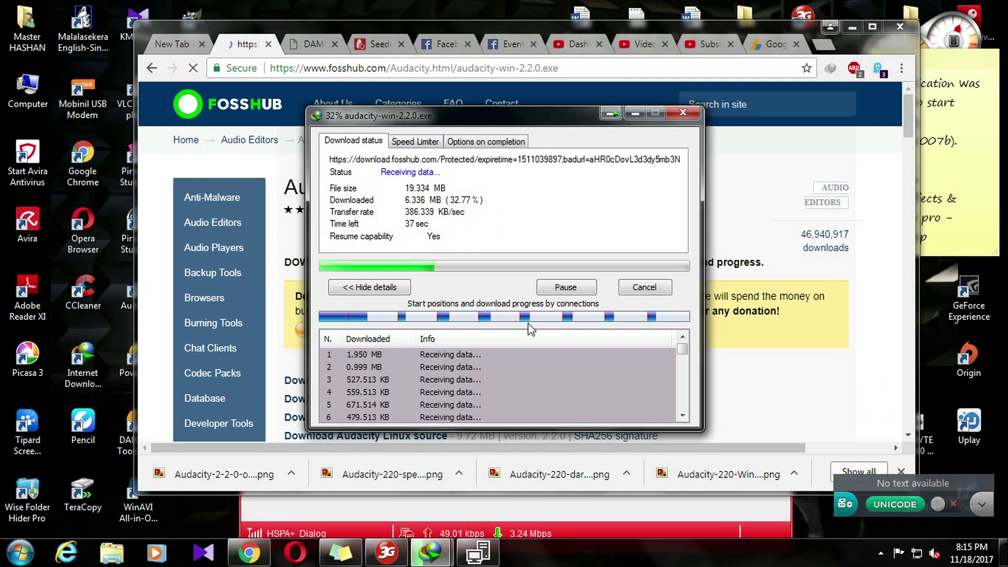
click(430, 552)
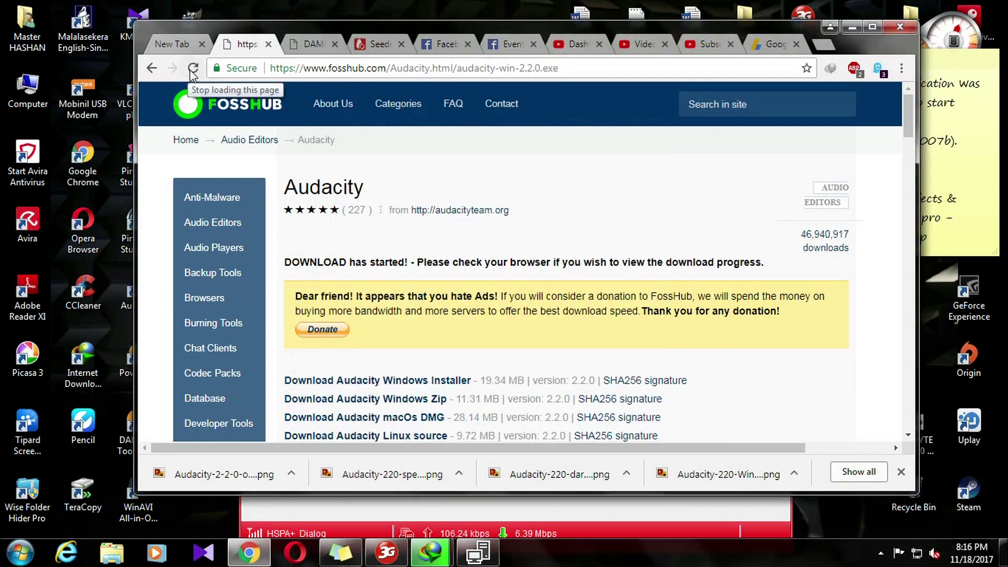
mouse_move(452, 555)
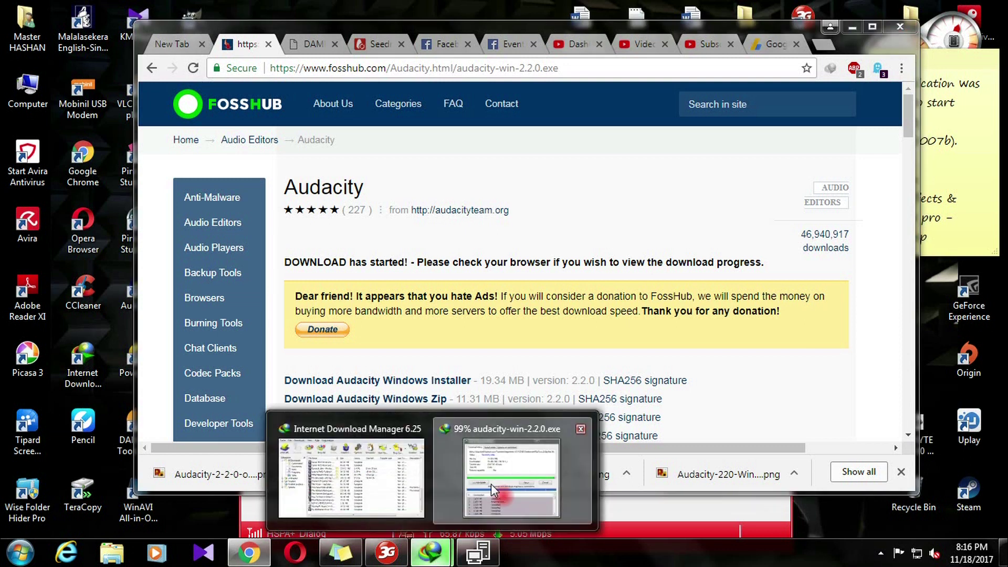
click(490, 483)
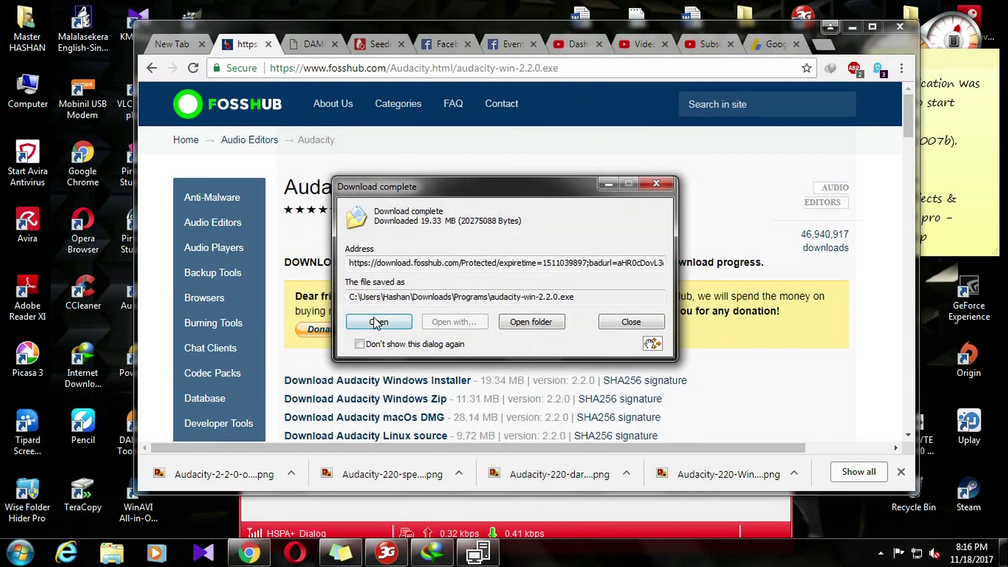
click(553, 326)
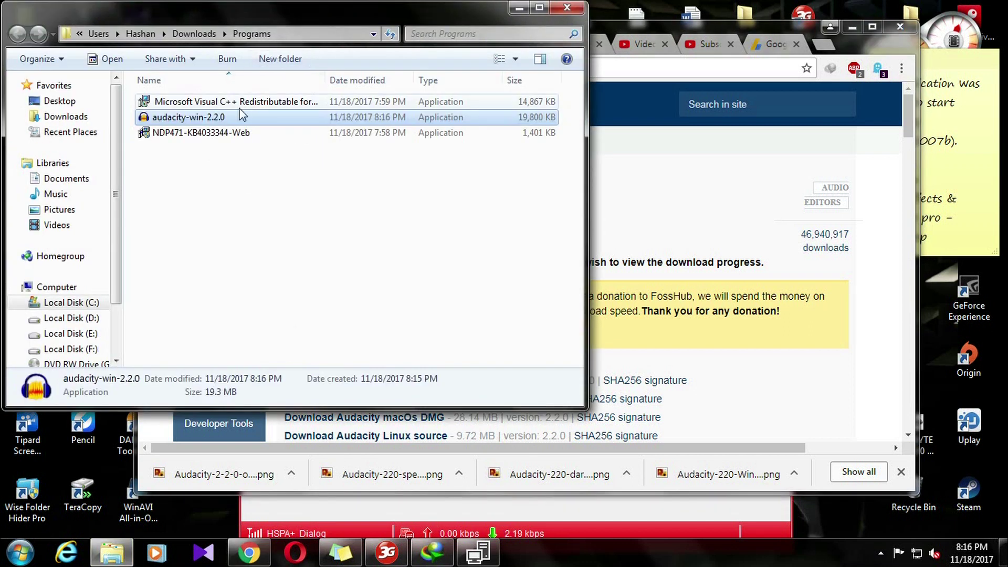
Run audacity-win-2.2.0 from the Downloads\Programs folder
double_click(233, 116)
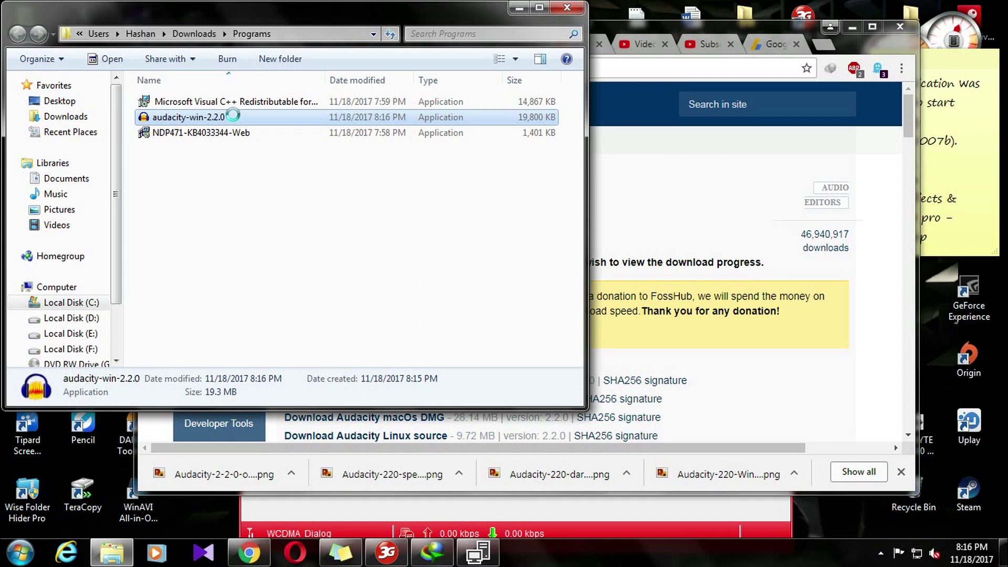
right_click(233, 117)
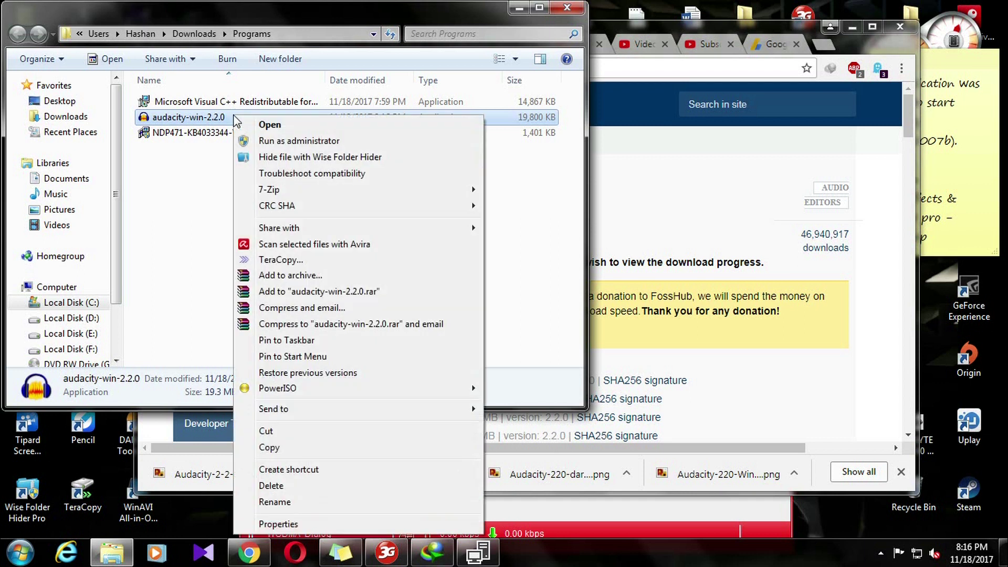
click(269, 125)
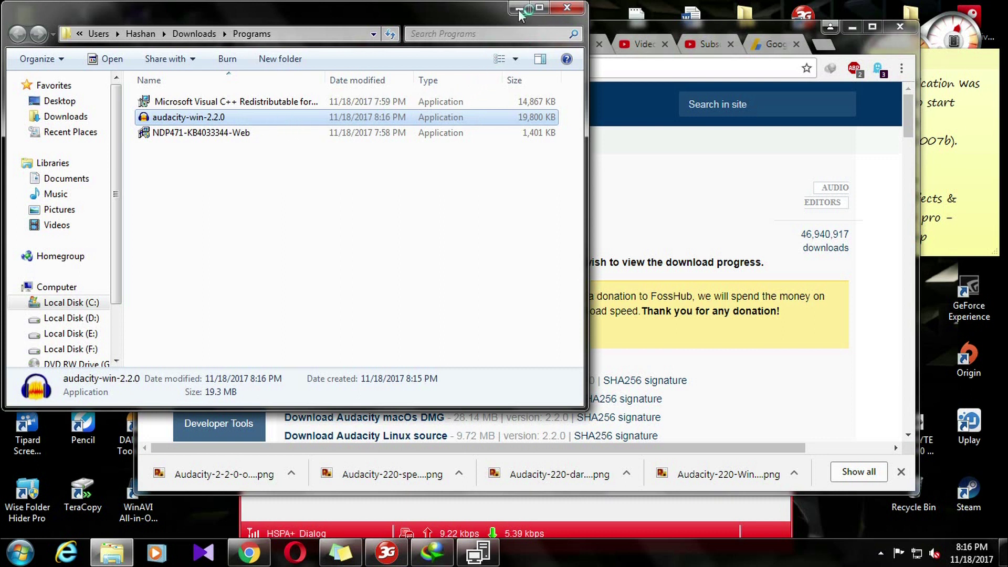
Install Audacity 2.2.0 in English through the setup wizard, finishing with Launch Audacity checked
click(536, 309)
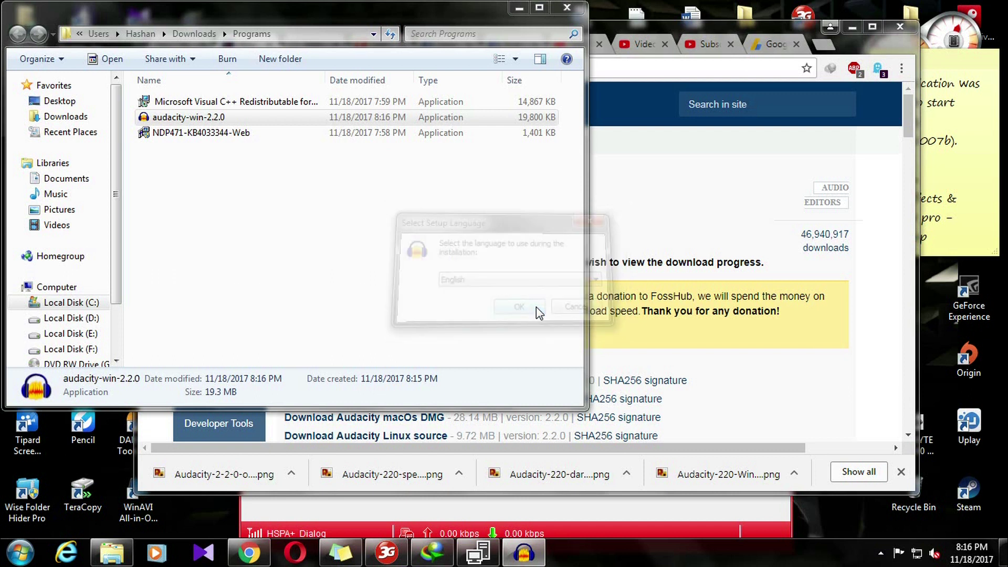
click(582, 394)
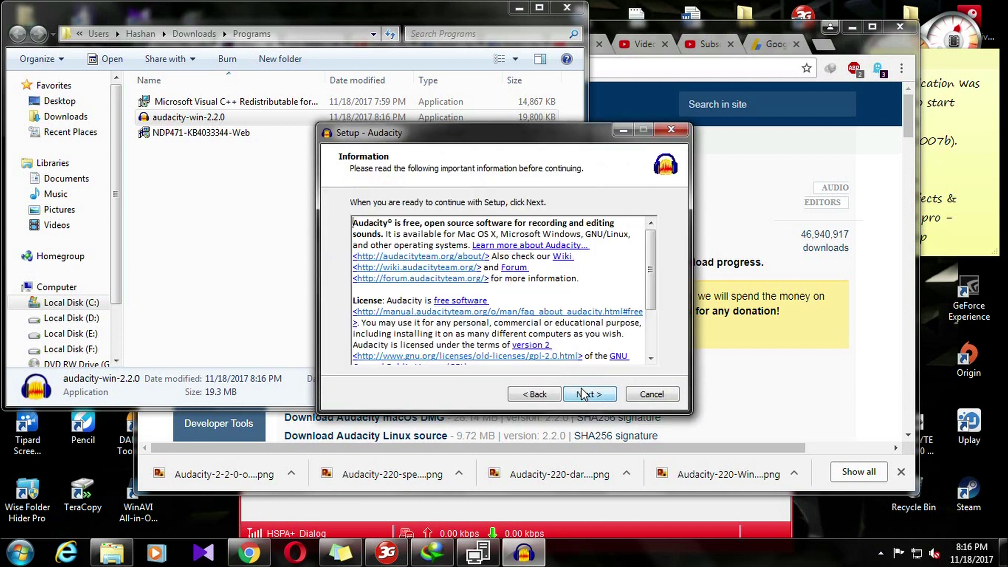
click(582, 394)
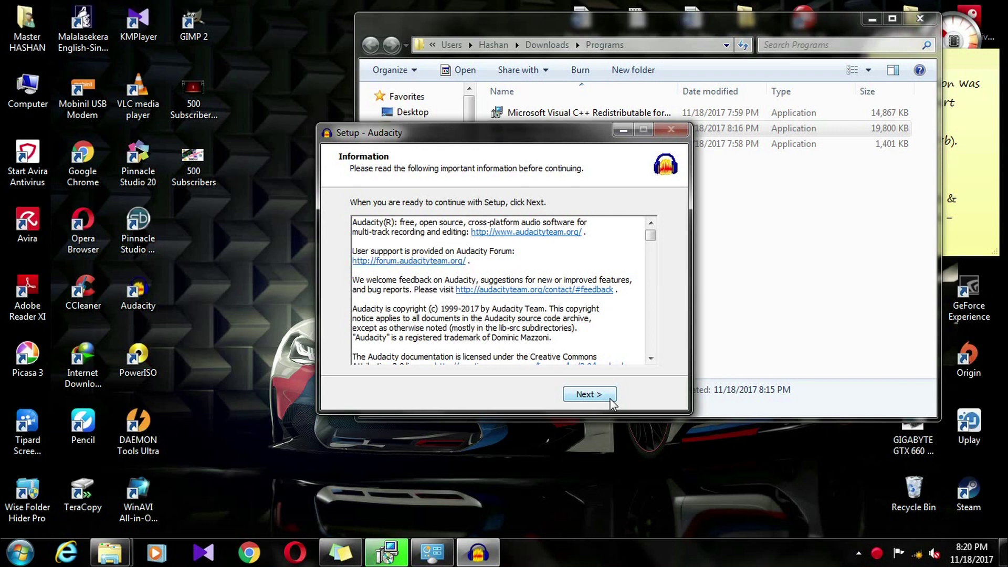
click(610, 401)
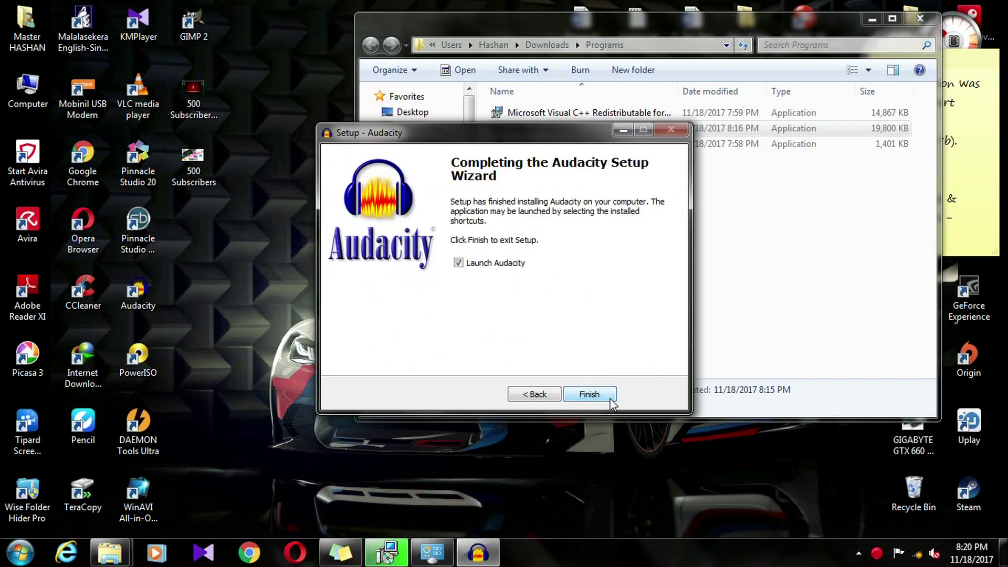
click(610, 399)
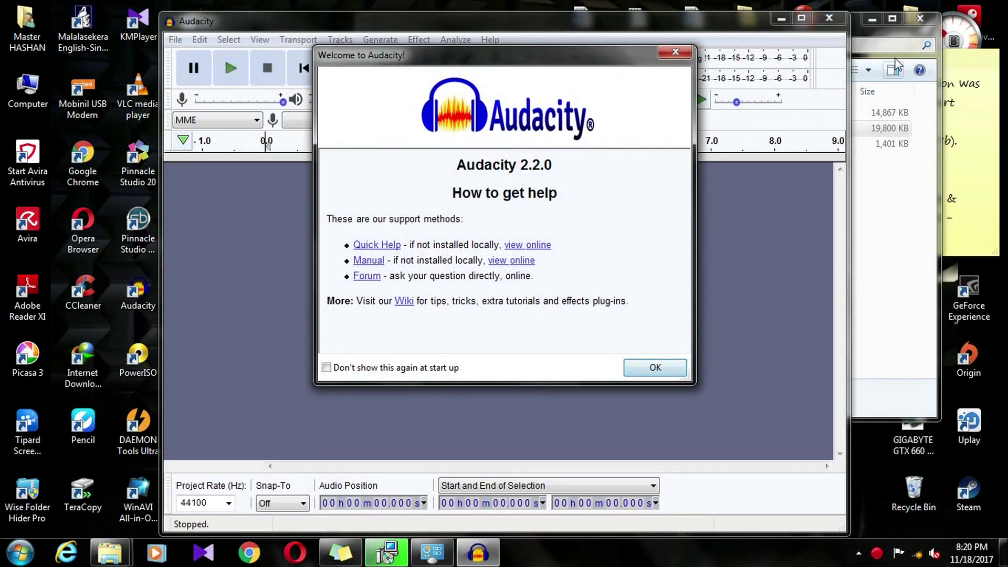
Close the Programs folder, dismiss Welcome to Audacity, and maximize the Audacity window
click(913, 21)
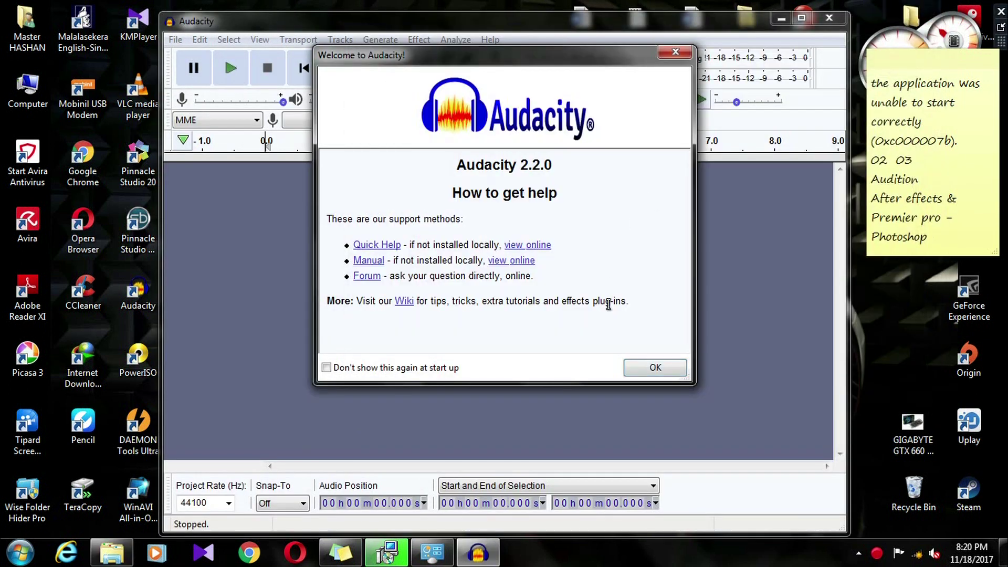
click(644, 370)
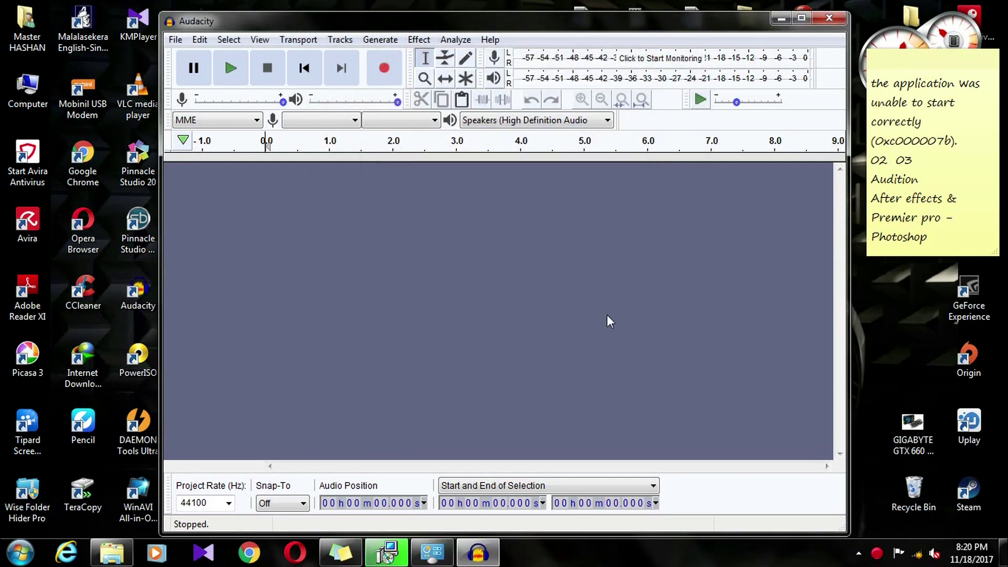
double_click(525, 23)
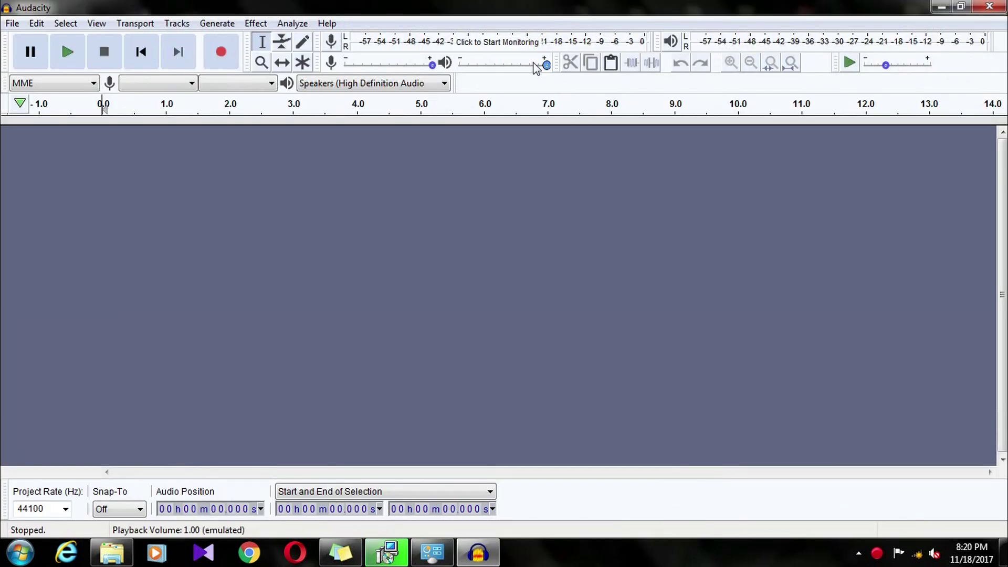